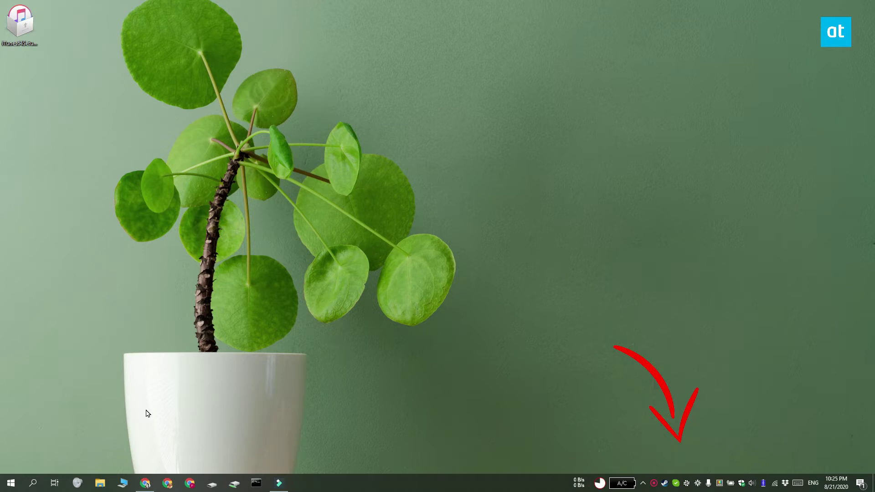
Bring back Chrome's Apple downloads page, move it to the iTunes 12.4.3 for Windows entries, then minimize it
left_click(146, 484)
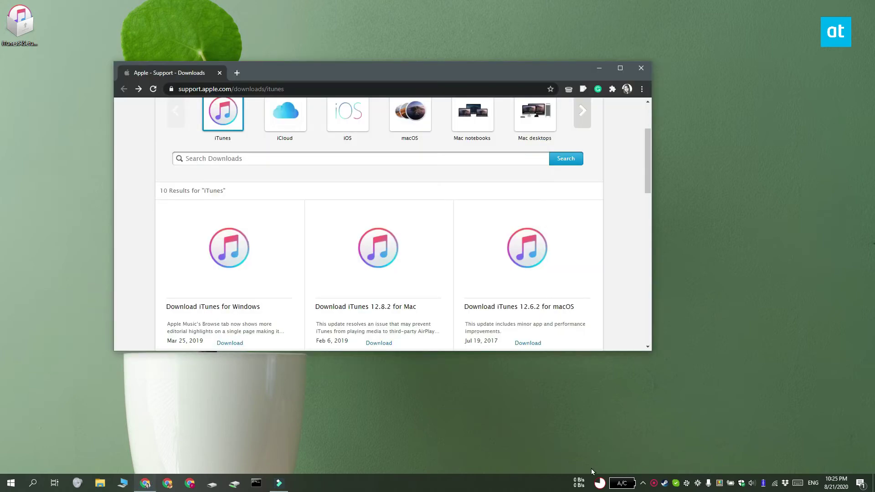
scroll(592, 342, "up", 3)
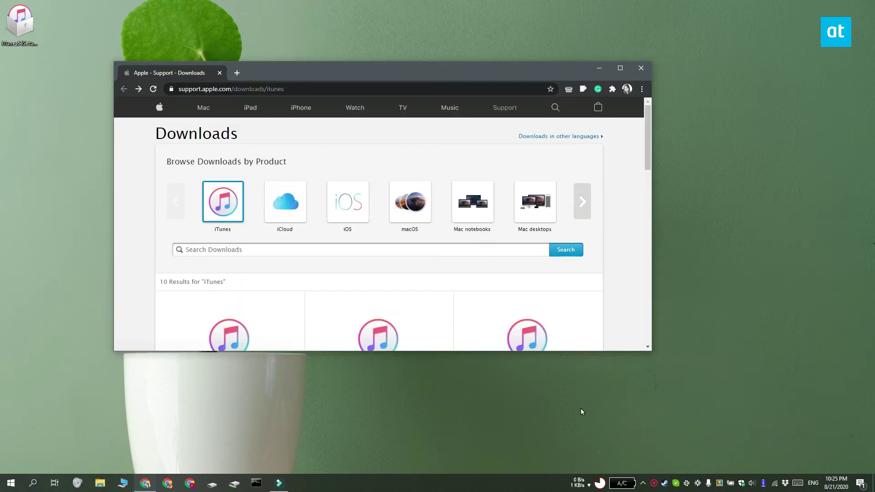
left_click_drag(478, 71, 531, 78)
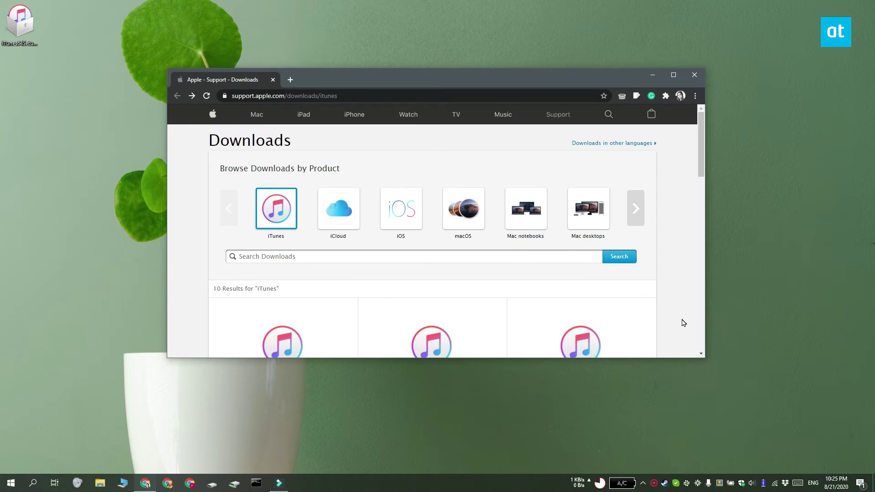
scroll(528, 301, "down", 5)
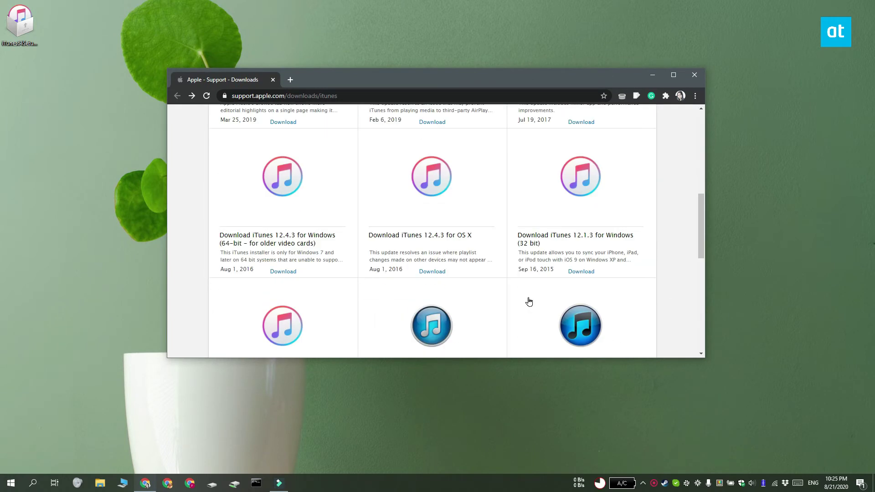
left_click(653, 75)
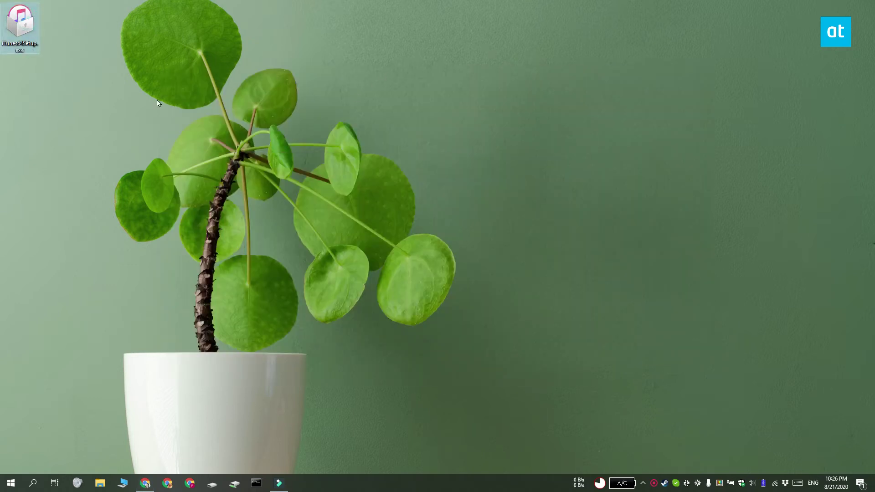
Extract iTunes64Setup.exe with 7-Zip into an iTunes64Setup folder and launch AppleMobileDeviceSupport64.msi
right_click(27, 31)
mouse_move(42, 96)
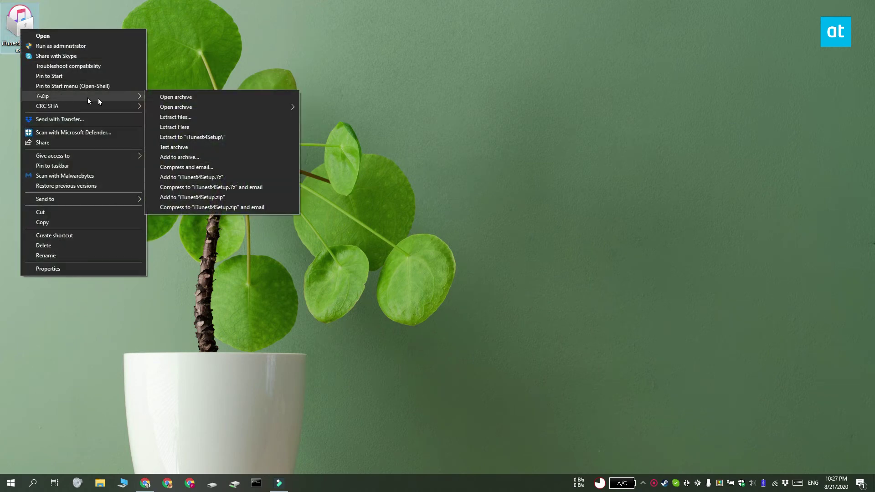
left_click(239, 136)
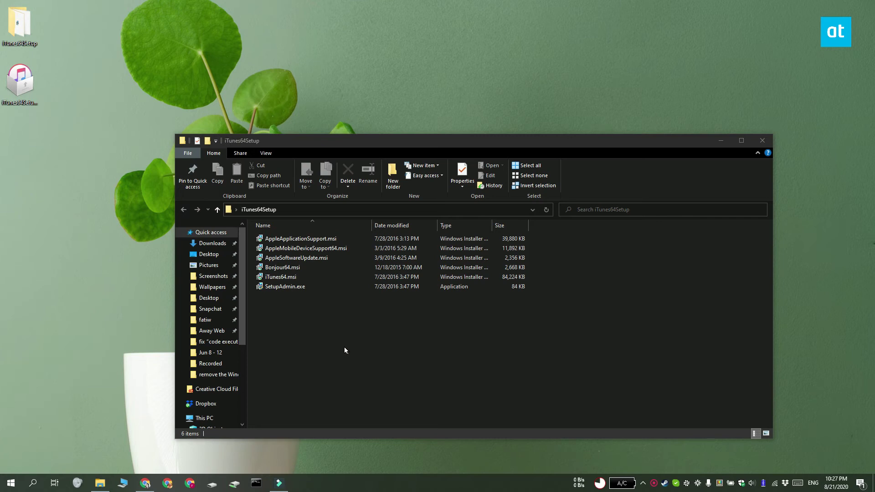
left_click(321, 241)
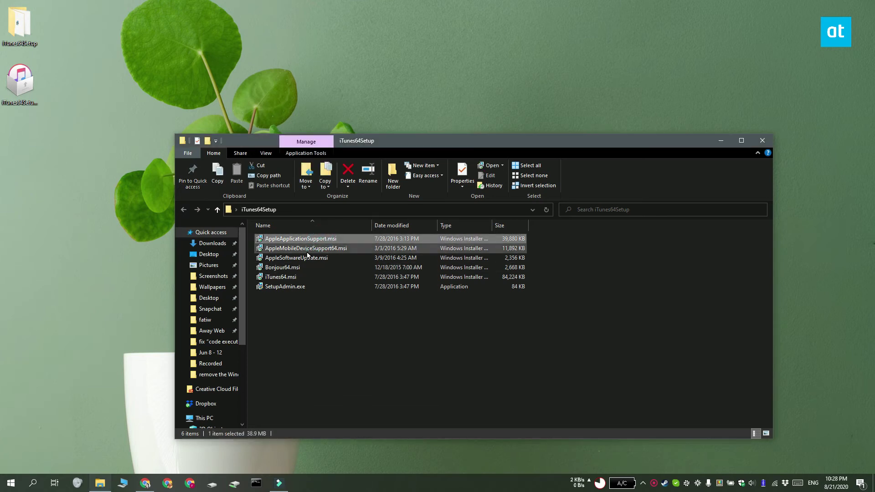
left_click(307, 250)
double_click(308, 253)
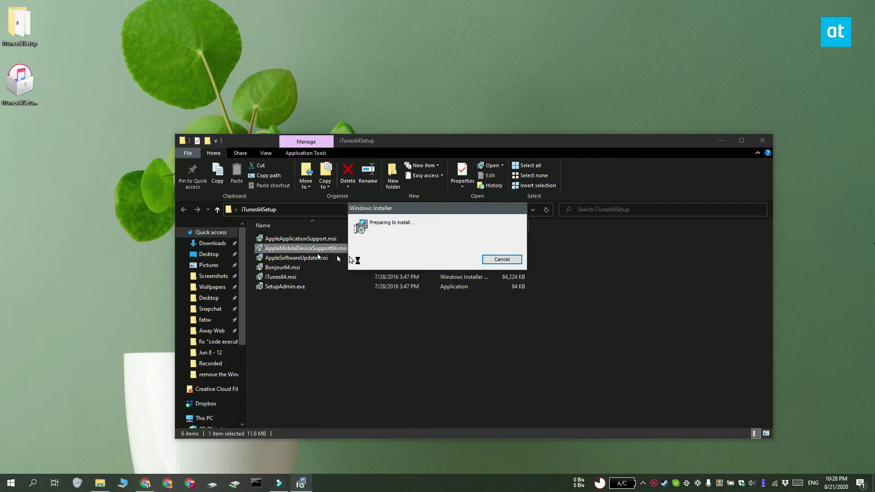
Accept the Apple Mobile Device Support license and run the installation through to Finish
left_click(480, 311)
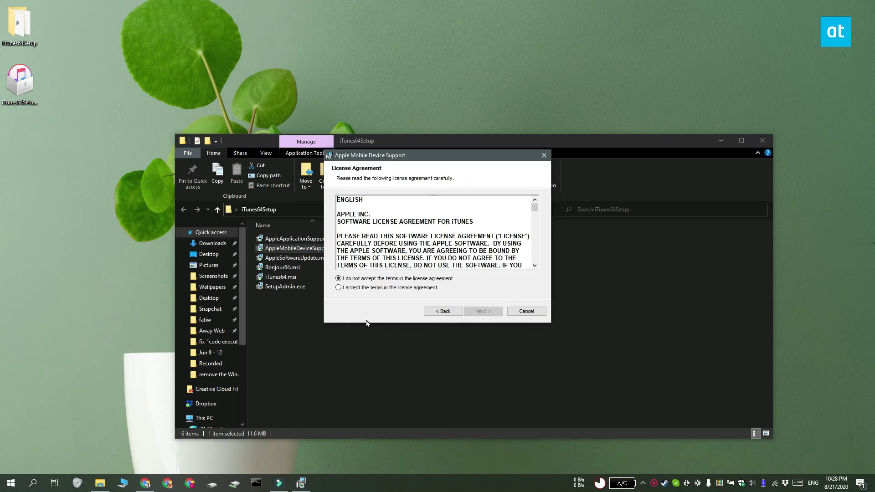
left_click(363, 287)
left_click(482, 311)
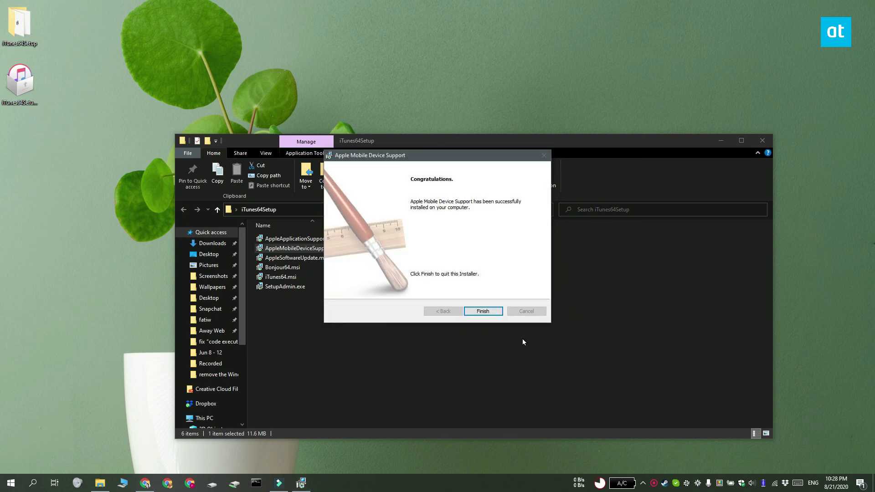
left_click(485, 311)
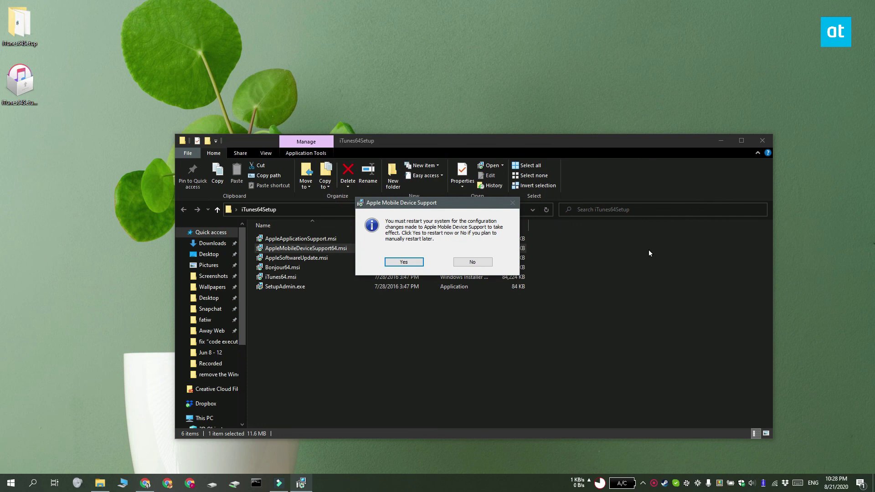
left_click(822, 334)
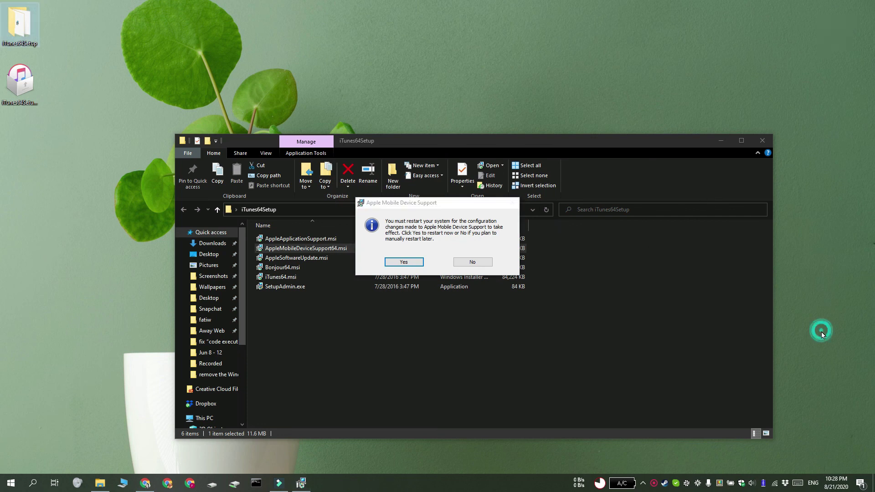